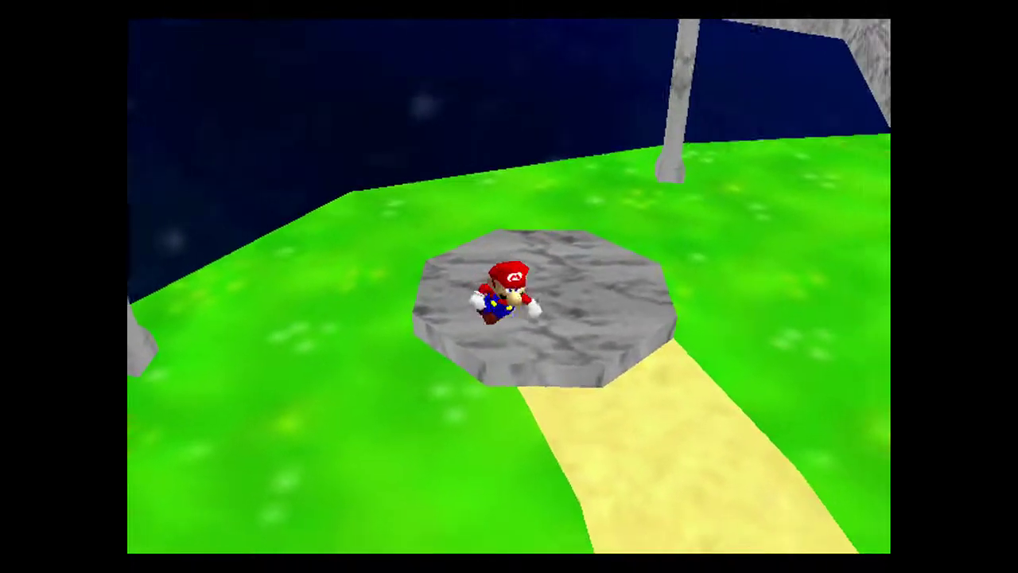
key(x)
key(x)
key(x)
key(x)
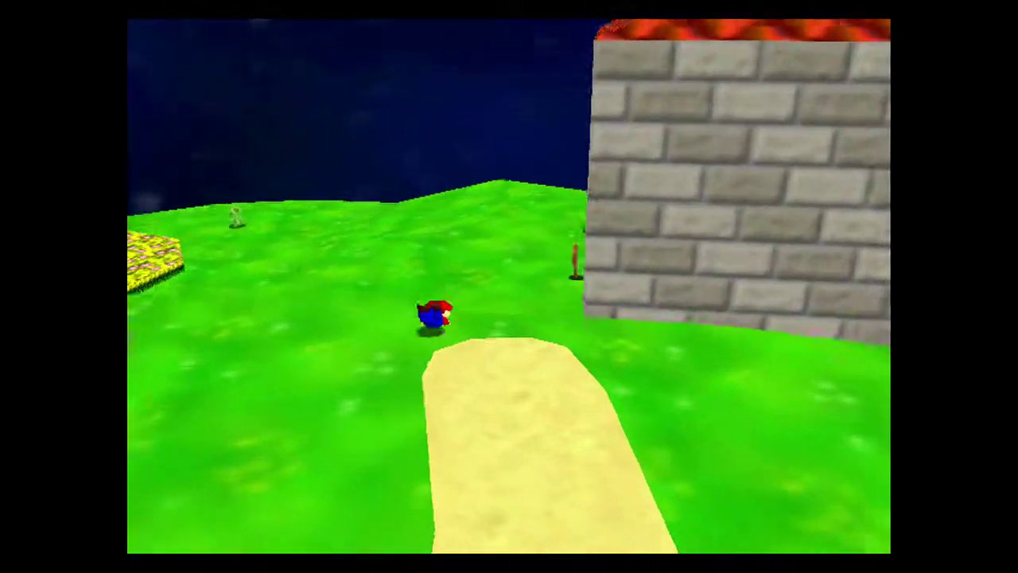
key(x)
key(Right)
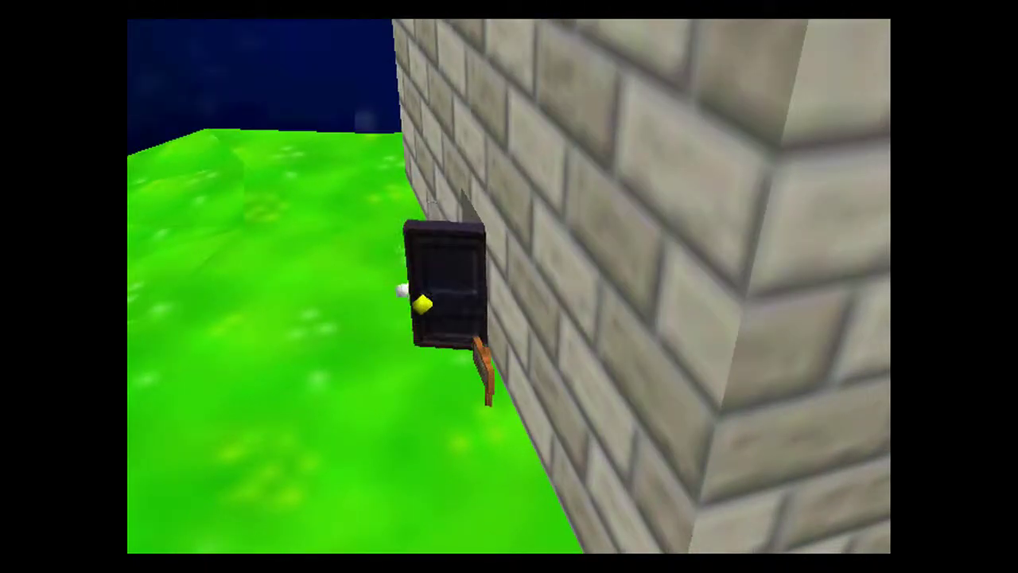
key(x)
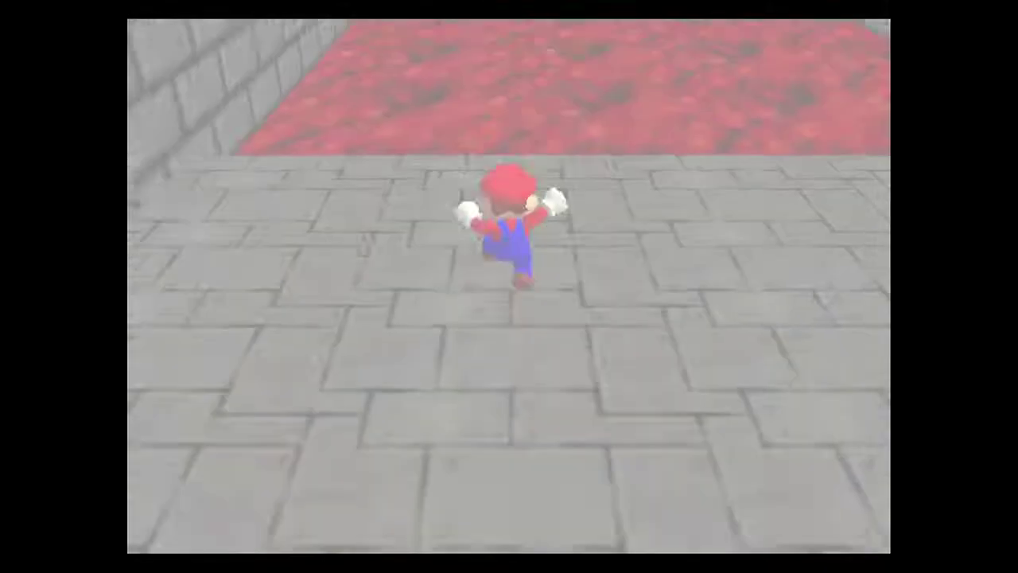
key(Up)
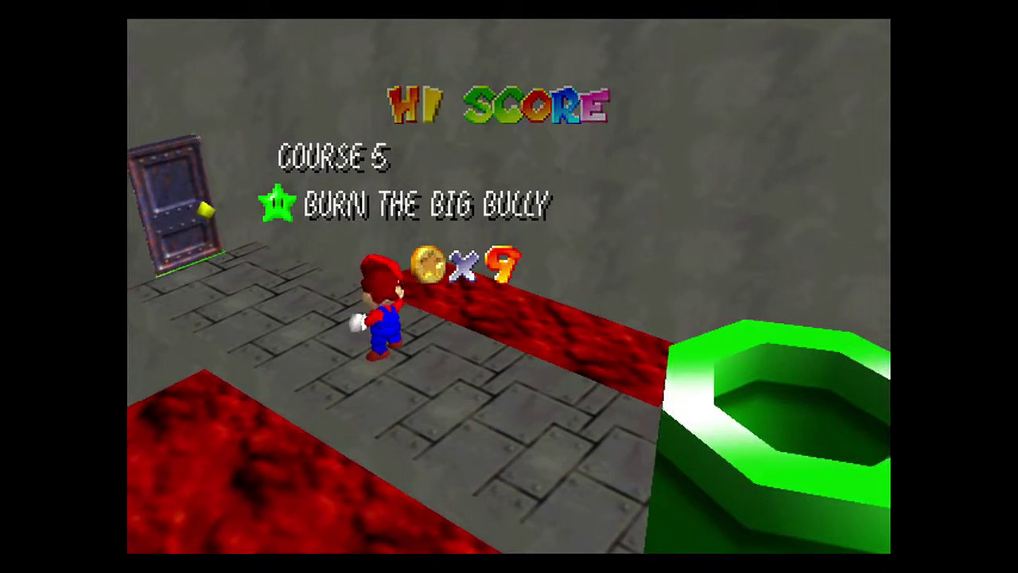
key(Return)
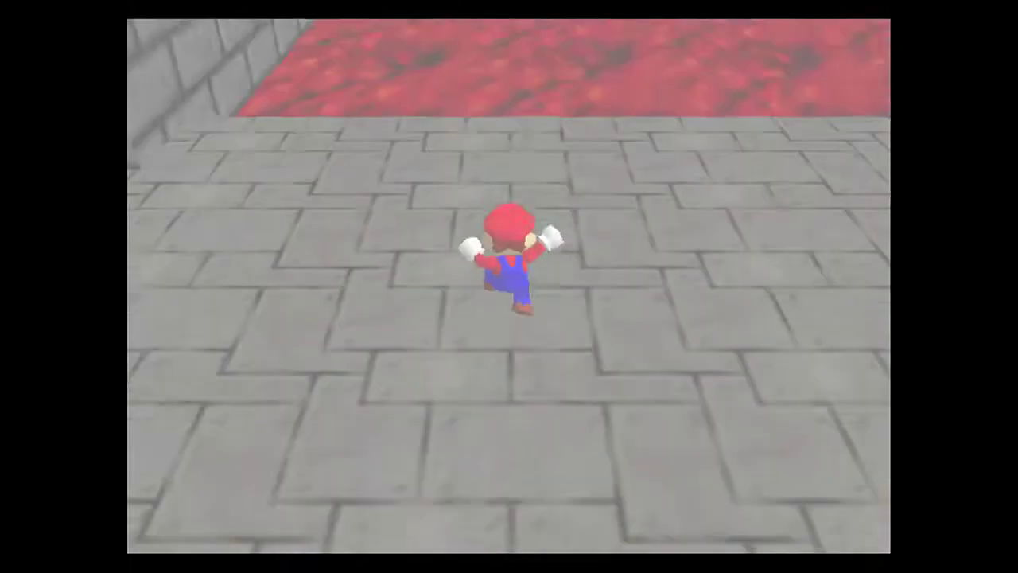
key(Up)
key(Up)
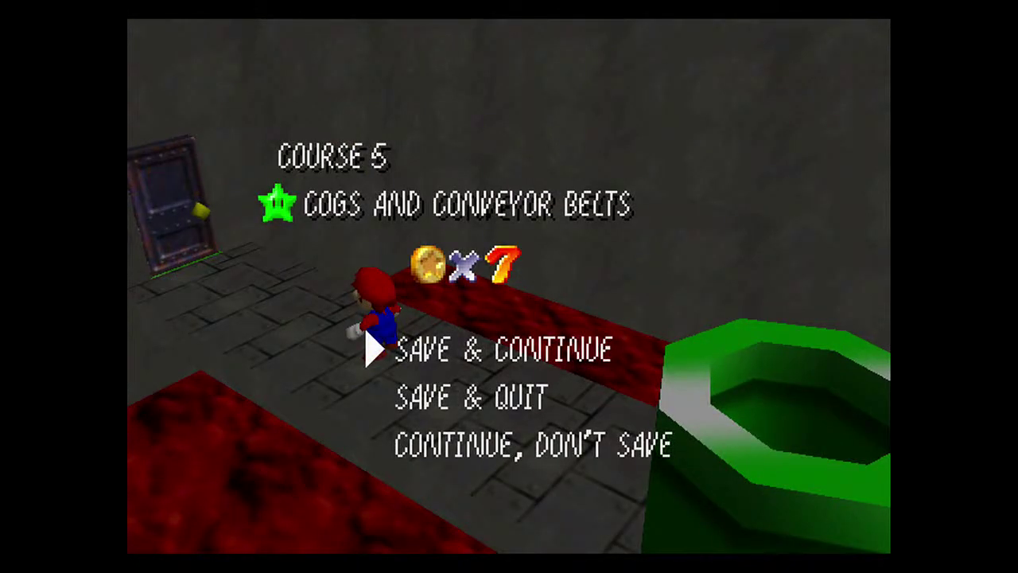
key(Return)
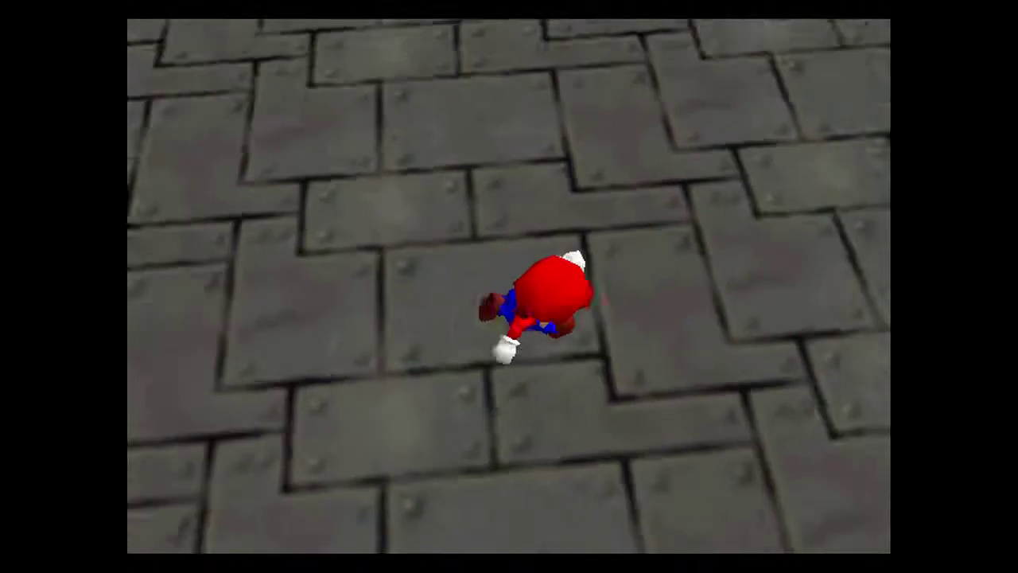
key(Up)
key(c)
key(Up)
key(Right)
key(Up)
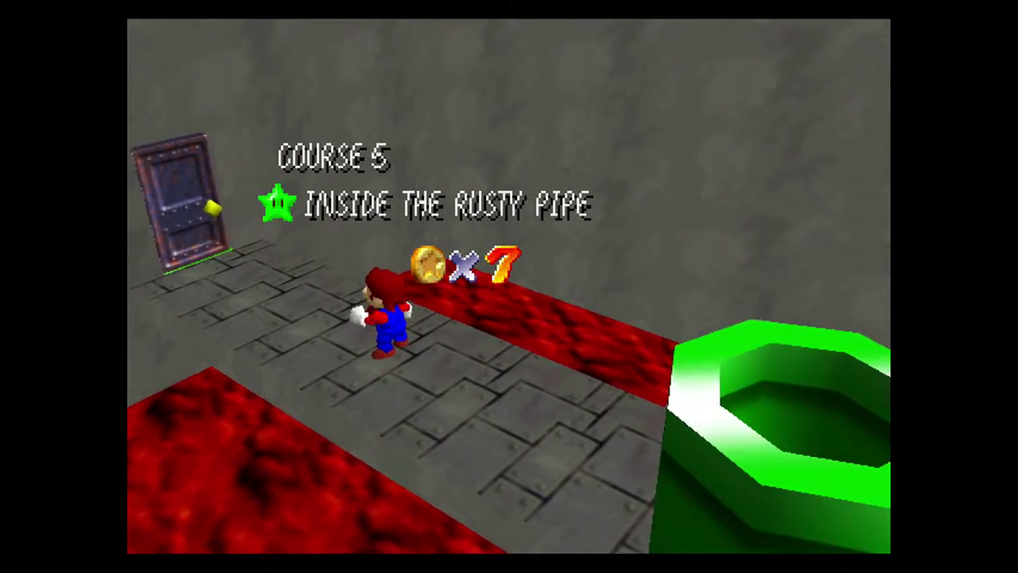
key(Return)
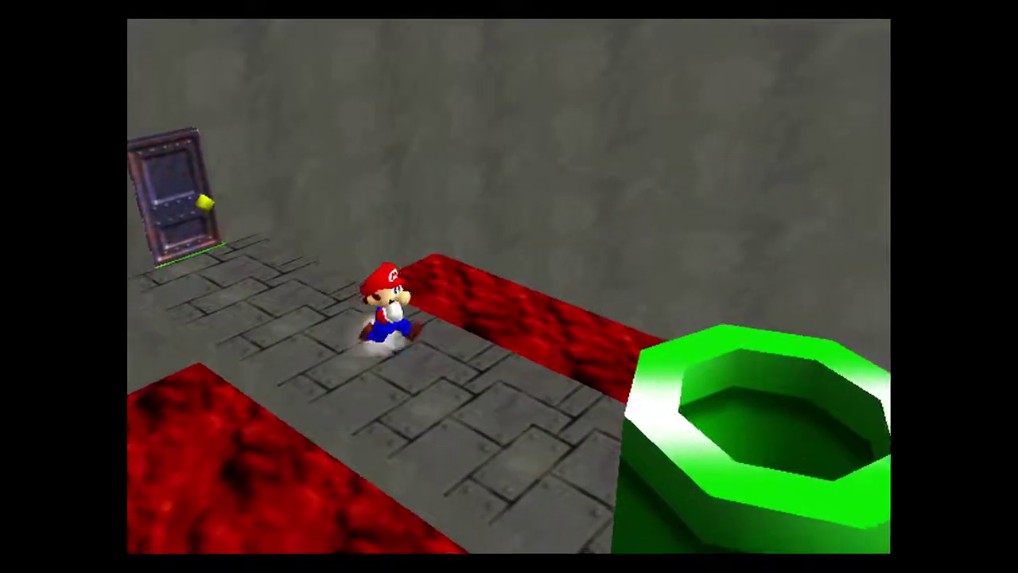